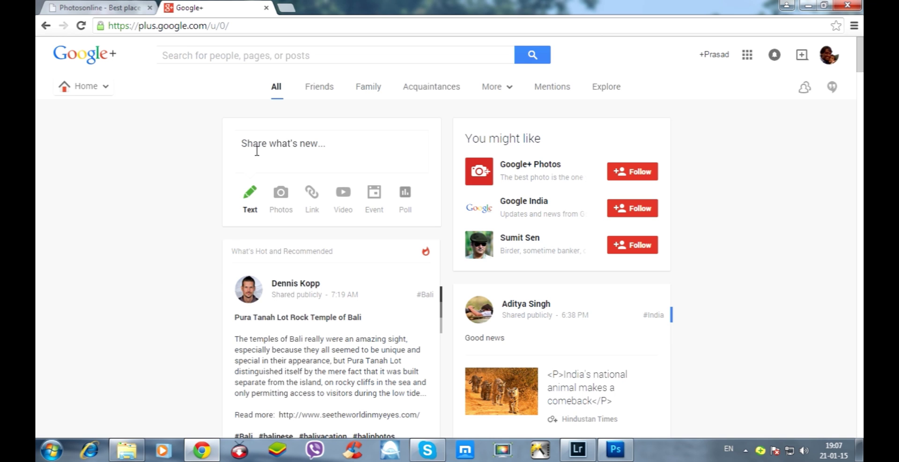
Start a new post in the home stream and paste the text "Hello world" with its trailing dots
{"action": "left_click", "coordinate": [260, 148]}
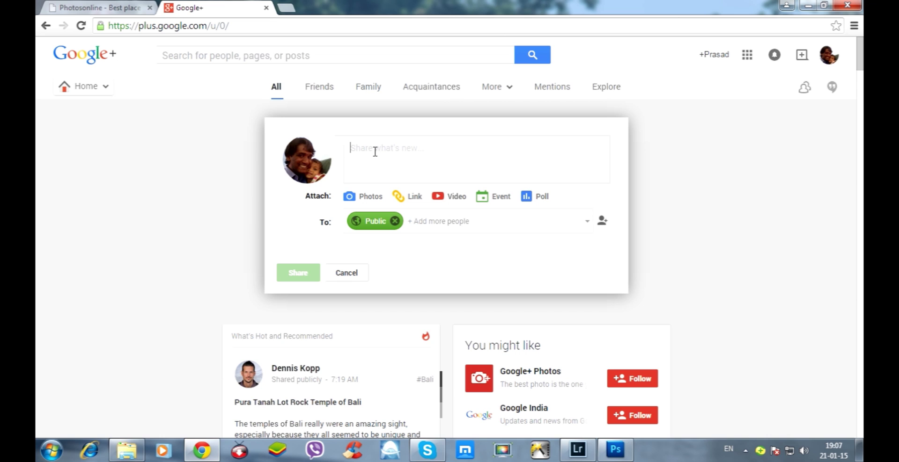
{"action": "right_click", "coordinate": [375, 151]}
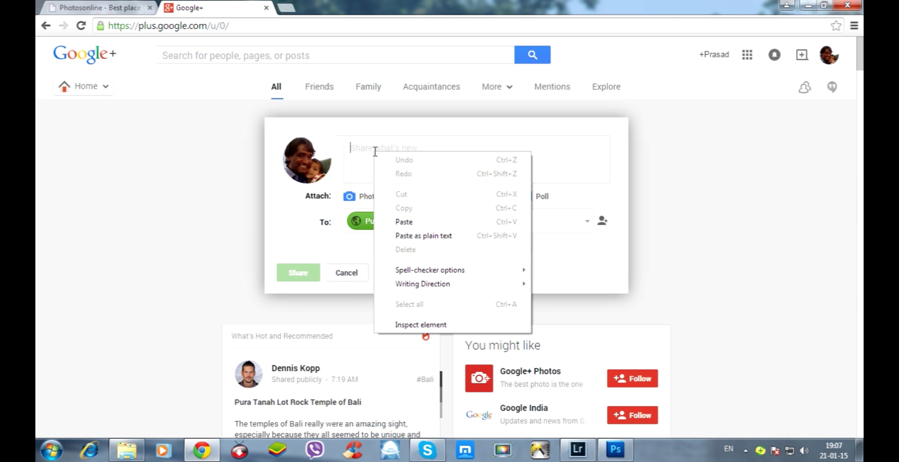
{"action": "left_click", "coordinate": [405, 219]}
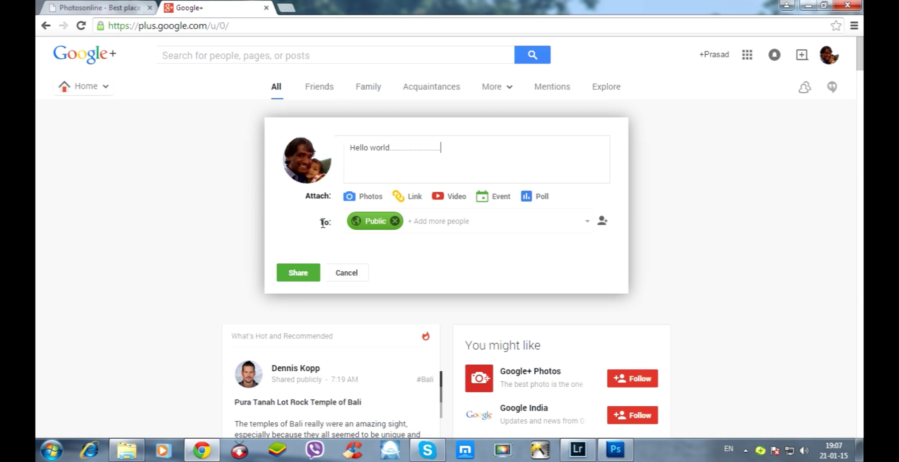
{"action": "mouse_move", "coordinate": [375, 227]}
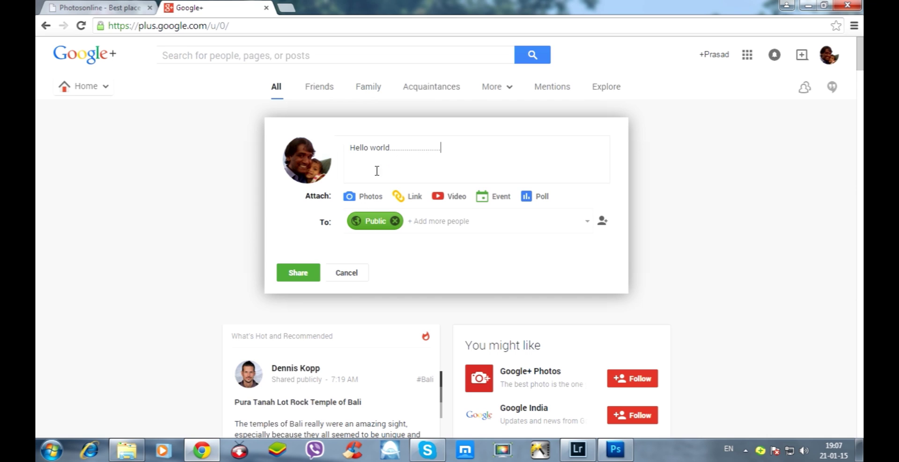
Replace the Public audience of the post with Your circles
{"action": "left_click", "coordinate": [396, 225]}
{"action": "left_click", "coordinate": [361, 222]}
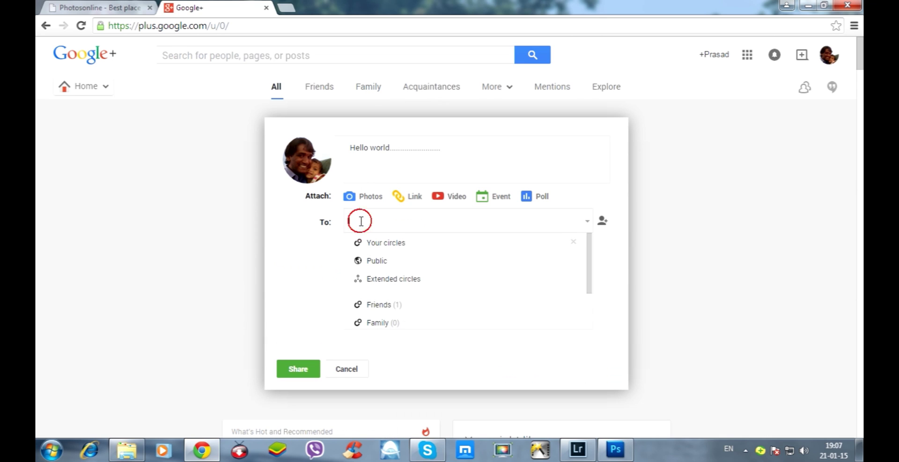
{"action": "left_click", "coordinate": [374, 246]}
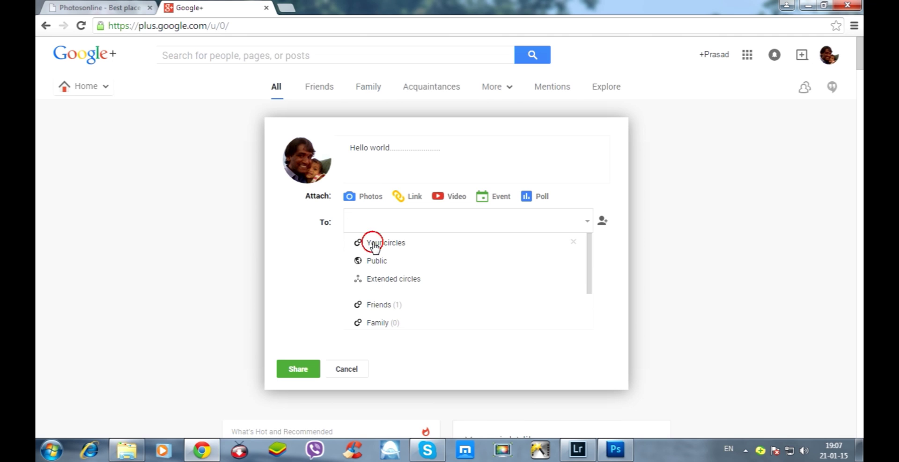
{"action": "left_click", "coordinate": [306, 240]}
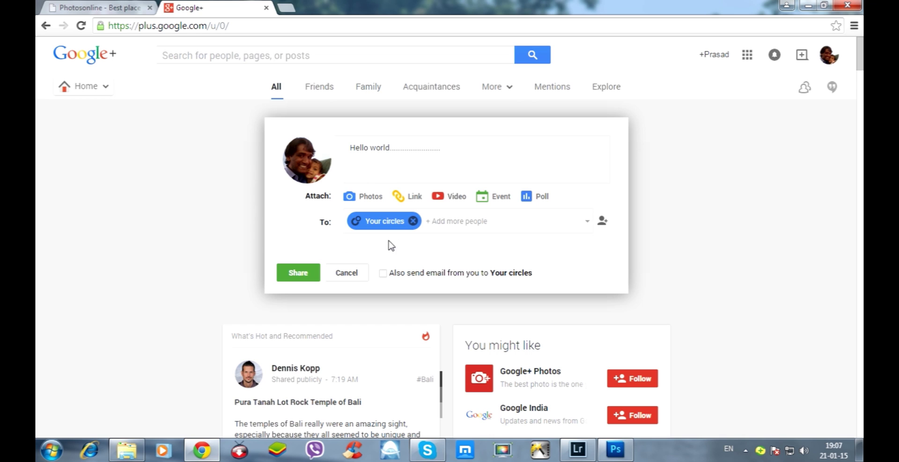
Remove Your circles from the post's audience and share with the Friends circle instead
{"action": "left_click", "coordinate": [413, 222]}
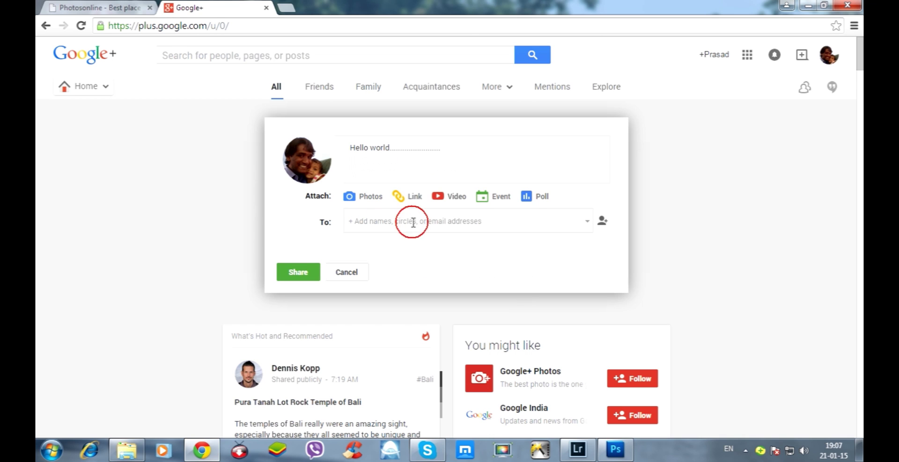
{"action": "left_click", "coordinate": [389, 222]}
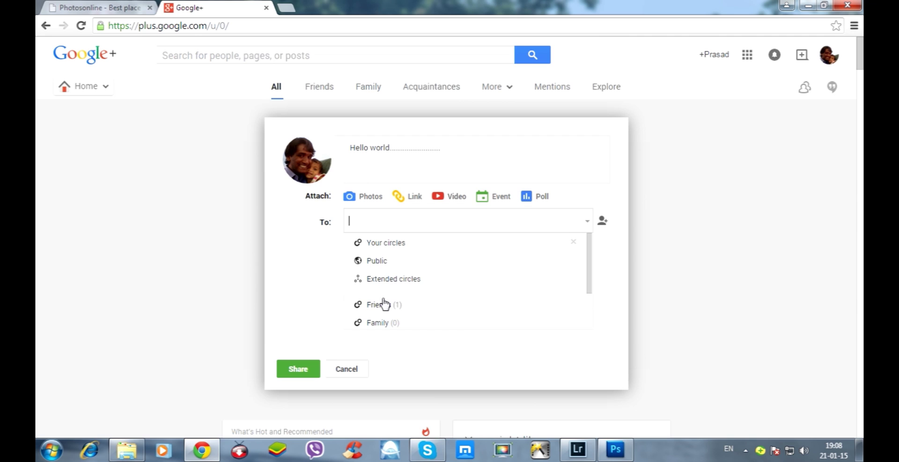
{"action": "left_click", "coordinate": [385, 309]}
{"action": "left_click", "coordinate": [305, 249]}
{"action": "mouse_move", "coordinate": [394, 225]}
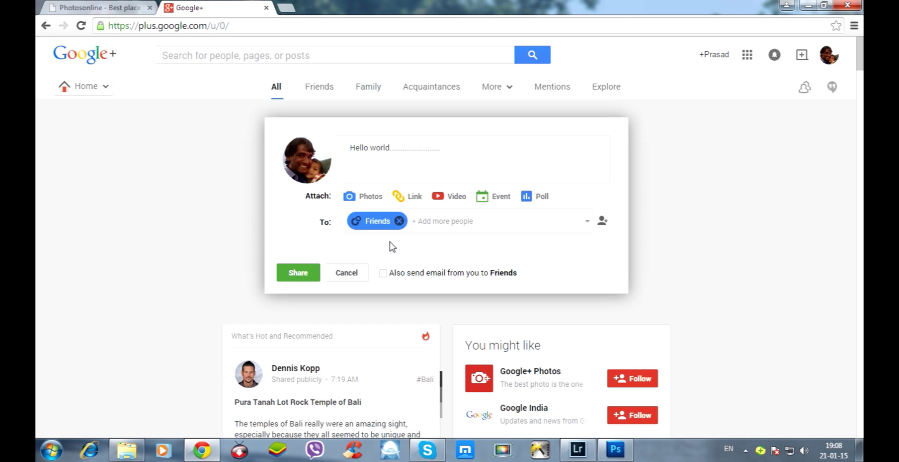
Replace the Friends circle with one frequently contacted person by browsing people, and discard the post draft
{"action": "left_click", "coordinate": [399, 221]}
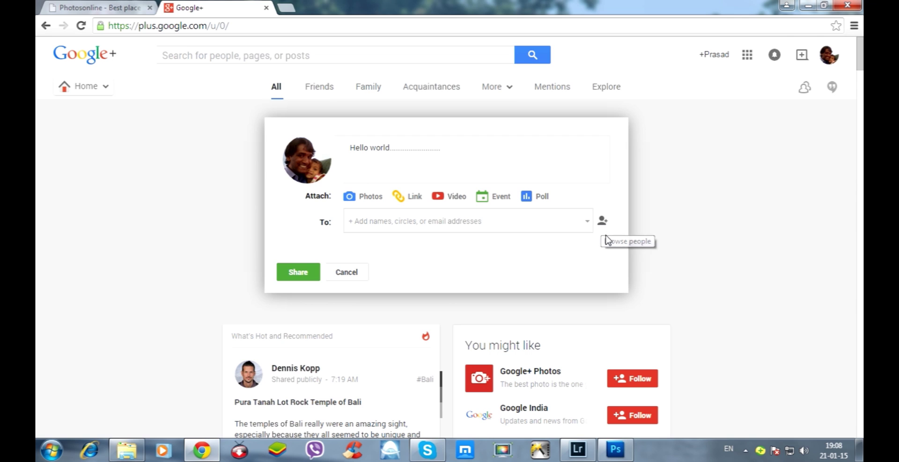
{"action": "left_click", "coordinate": [603, 224]}
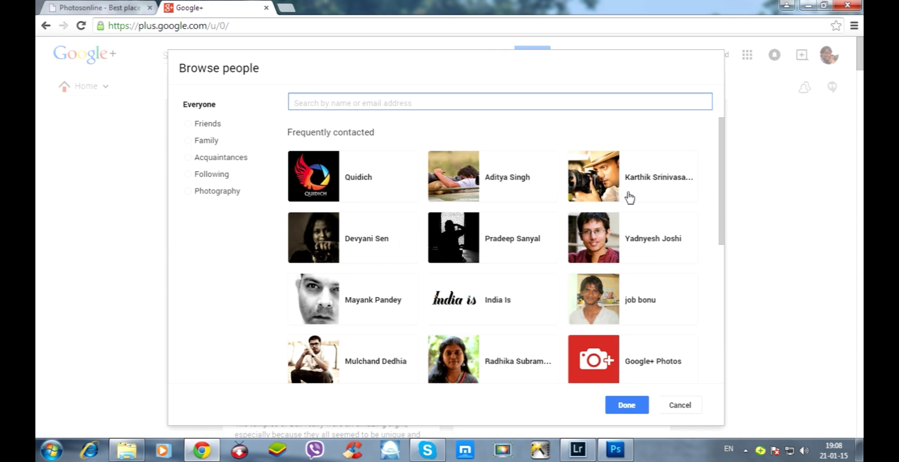
{"action": "scroll", "coordinate": [420, 257], "scroll_direction": "down", "scroll_amount": 3}
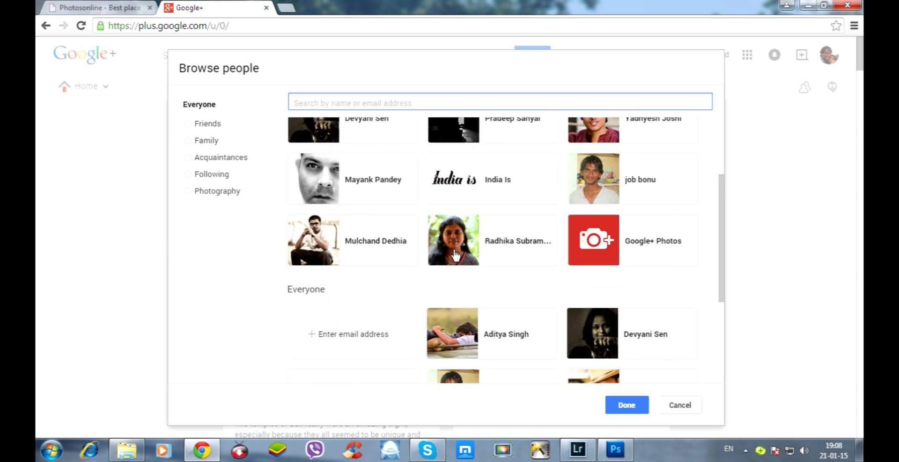
{"action": "scroll", "coordinate": [515, 281], "scroll_direction": "up", "scroll_amount": 3}
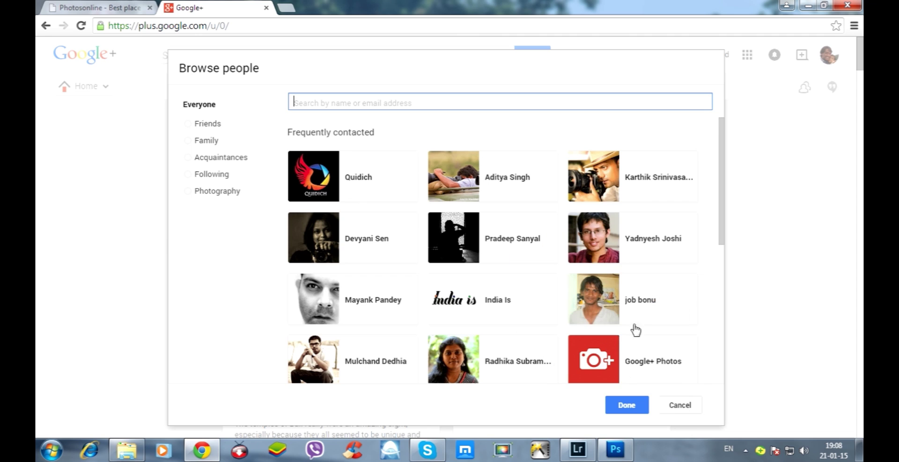
{"action": "left_click", "coordinate": [644, 305]}
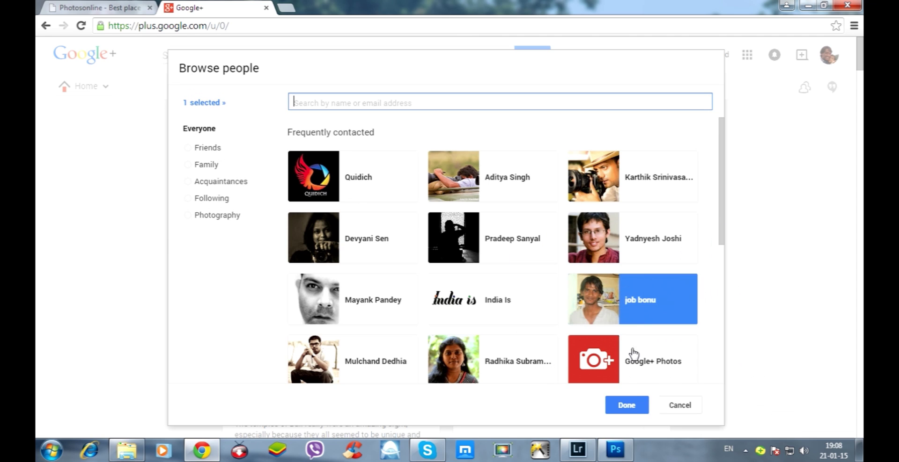
{"action": "left_click", "coordinate": [625, 406]}
{"action": "mouse_move", "coordinate": [354, 227]}
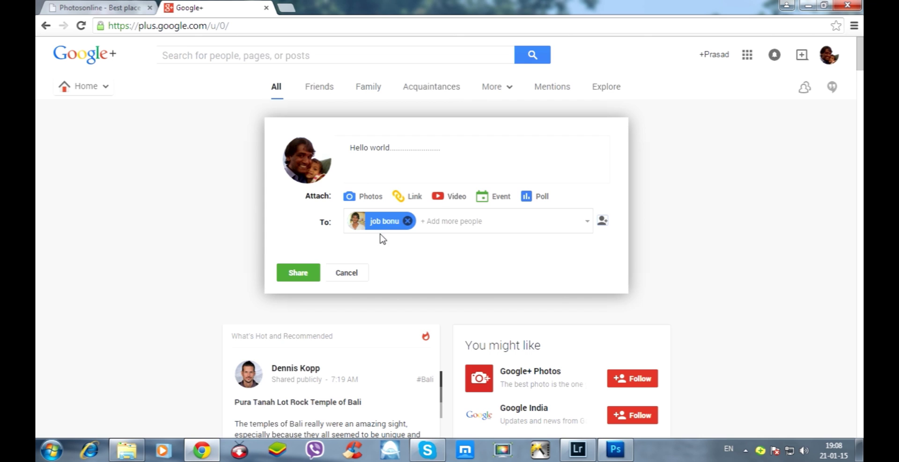
{"action": "mouse_move", "coordinate": [391, 231]}
{"action": "left_click", "coordinate": [352, 277]}
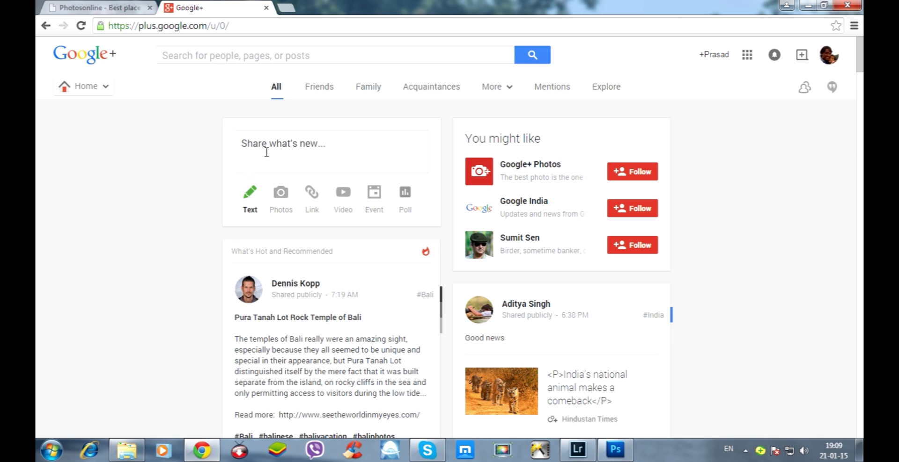
Start a post in the quick share box of the page header and paste "Hello world" with its trailing dots
{"action": "left_click", "coordinate": [805, 60]}
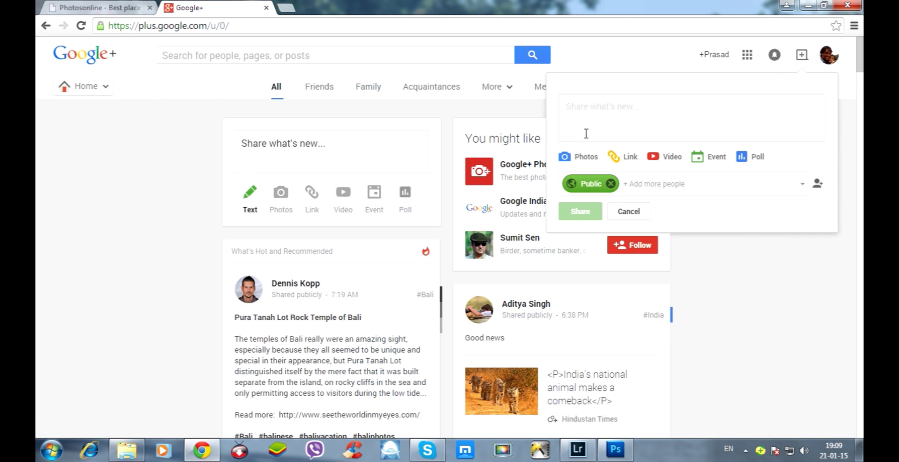
{"action": "right_click", "coordinate": [586, 112]}
{"action": "left_click", "coordinate": [621, 182]}
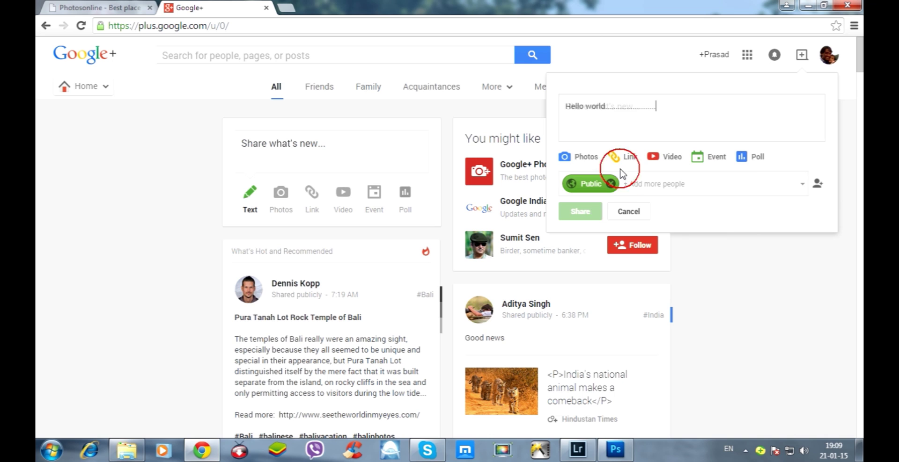
Replace the Public audience with a single frequently contacted person by browsing people, and share the post
{"action": "left_click", "coordinate": [611, 184]}
{"action": "left_click", "coordinate": [817, 185]}
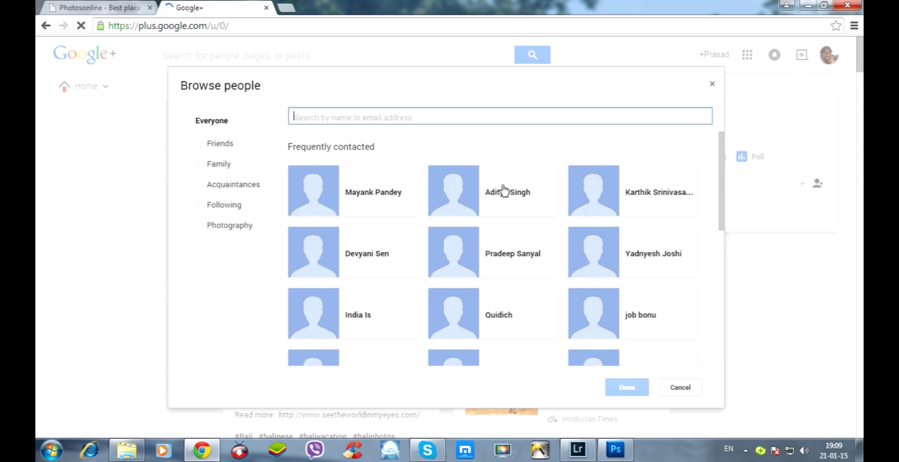
{"action": "left_click", "coordinate": [622, 307]}
{"action": "left_click", "coordinate": [627, 389]}
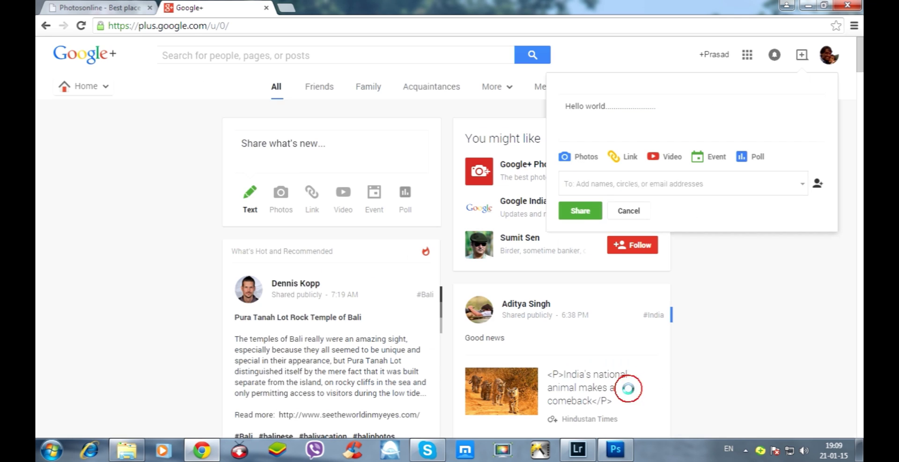
{"action": "left_click", "coordinate": [580, 215]}
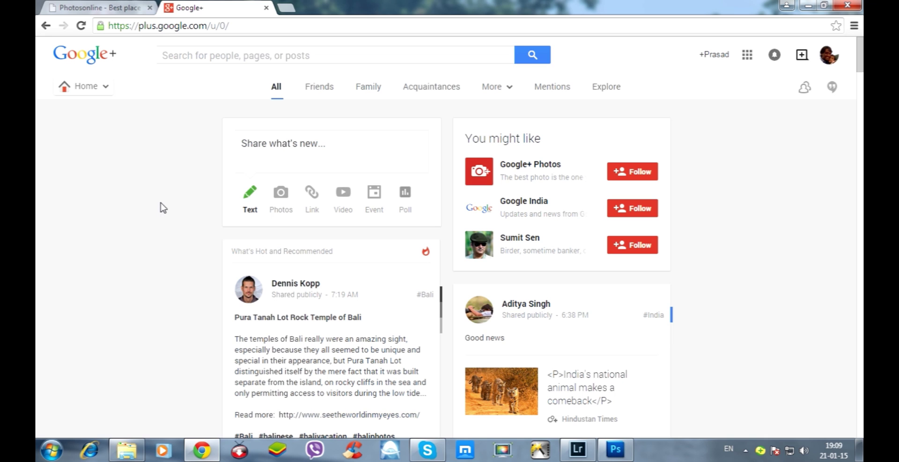
Reload the home stream and check the sharing visibility of the newly published "Hello world" post
{"action": "scroll", "coordinate": [225, 234], "scroll_direction": "down", "scroll_amount": 2}
{"action": "scroll", "coordinate": [228, 235], "scroll_direction": "up", "scroll_amount": 2}
{"action": "left_click", "coordinate": [81, 25]}
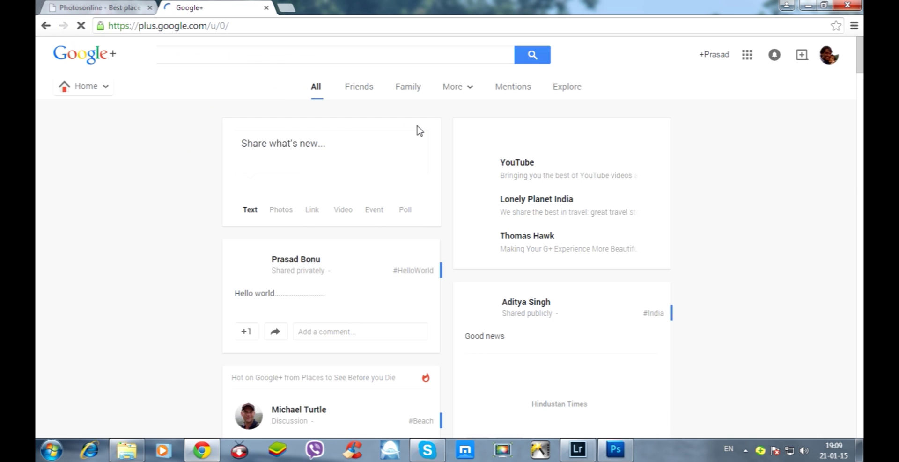
{"action": "left_click", "coordinate": [304, 271]}
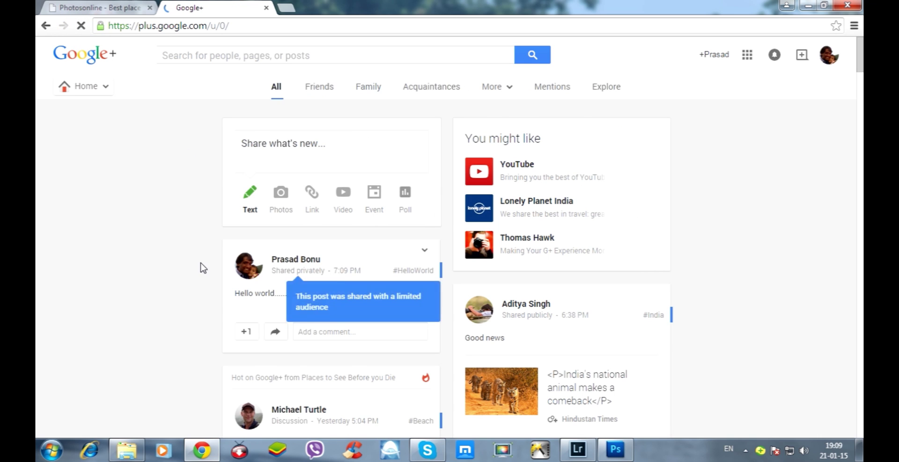
{"action": "scroll", "coordinate": [200, 263], "scroll_direction": "down", "scroll_amount": 3}
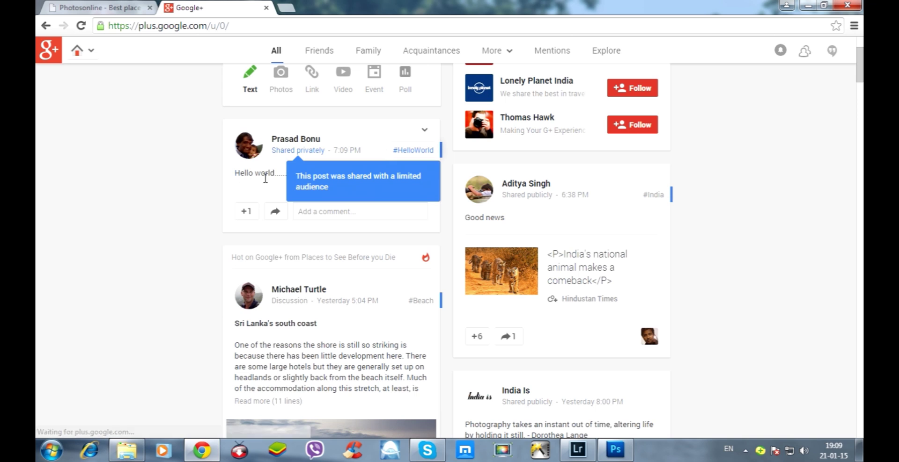
{"action": "mouse_move", "coordinate": [246, 150]}
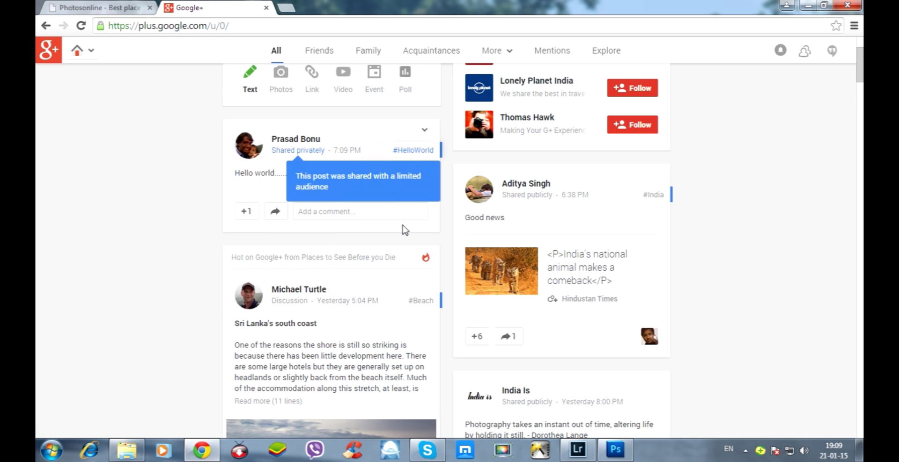